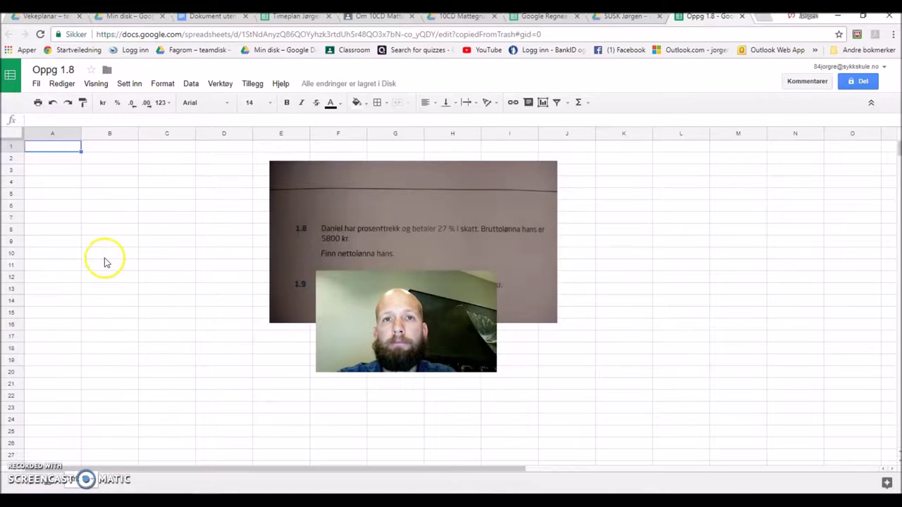
Step: Enter the heading 'Daniel si lønn' in cell A1
{"action": "left_click", "coordinate": [99, 157]}
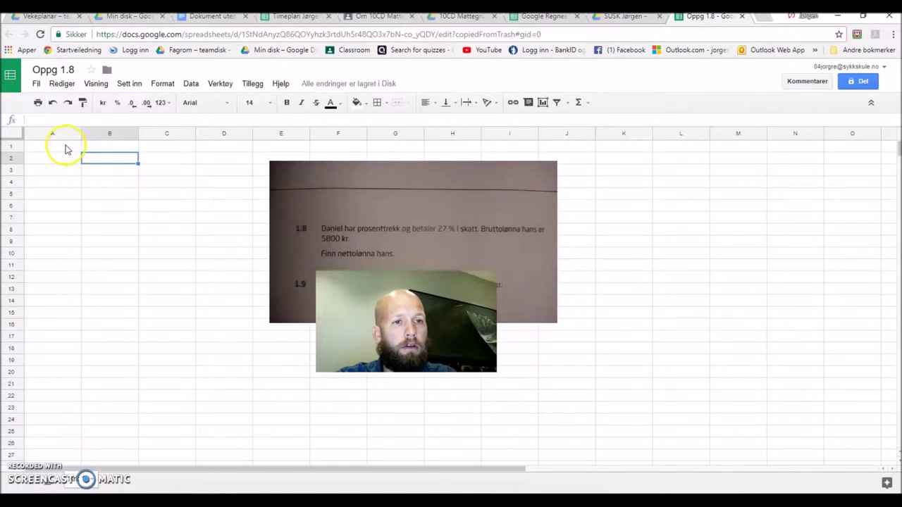
{"action": "left_click", "coordinate": [67, 148]}
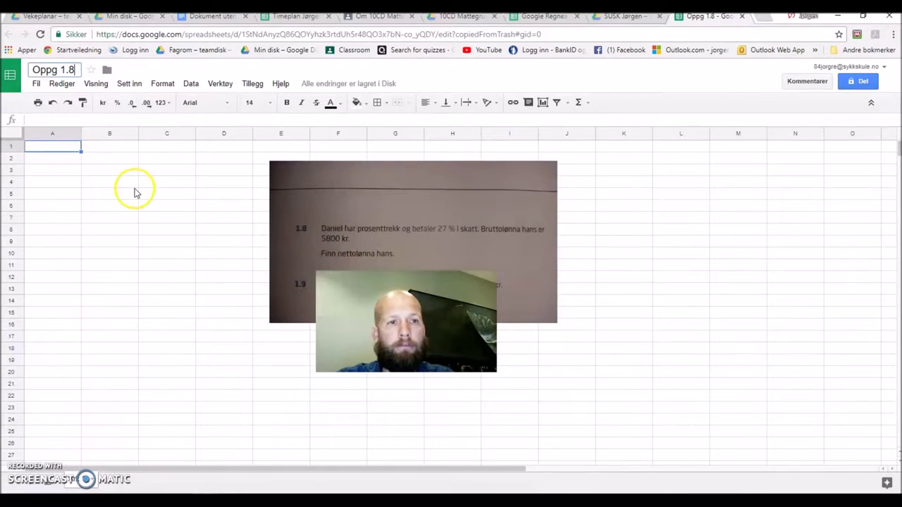
{"action": "left_click", "coordinate": [68, 150]}
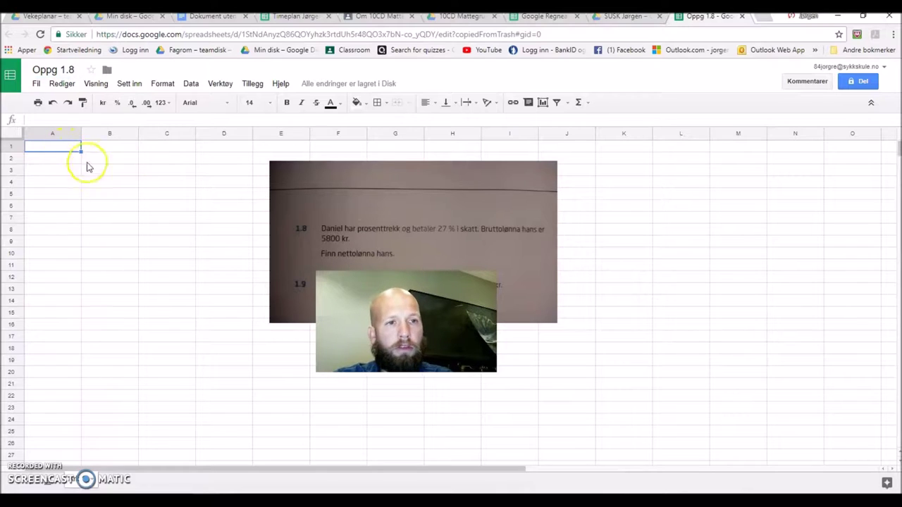
{"action": "type", "text": "Daniel si l"}
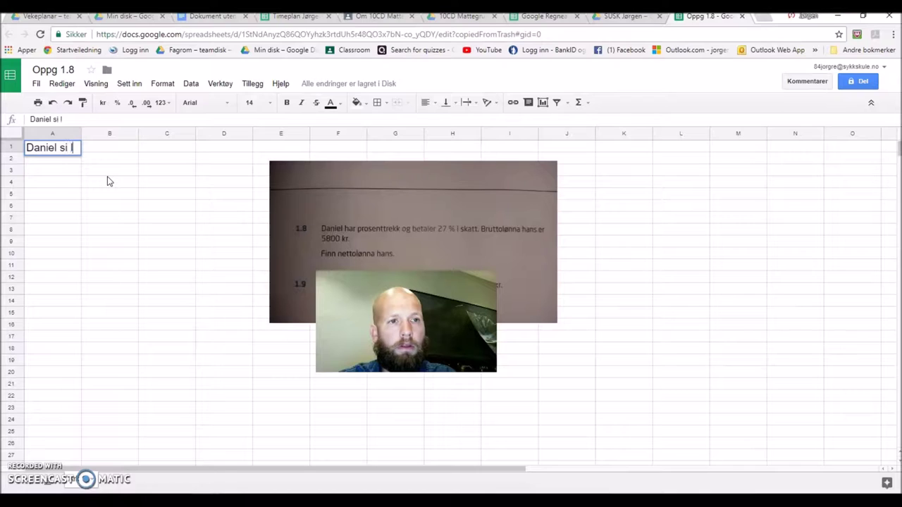
{"action": "type", "text": "ønn"}
{"action": "key", "text": "Return"}
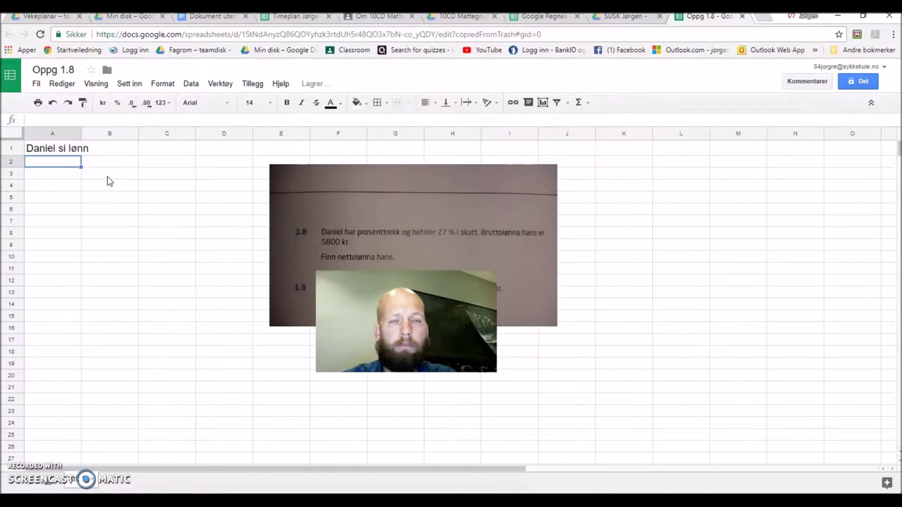
Step: Add the labels Brutto, Skatt and Nettolønn in A3 to A5
{"action": "key", "text": "Return"}
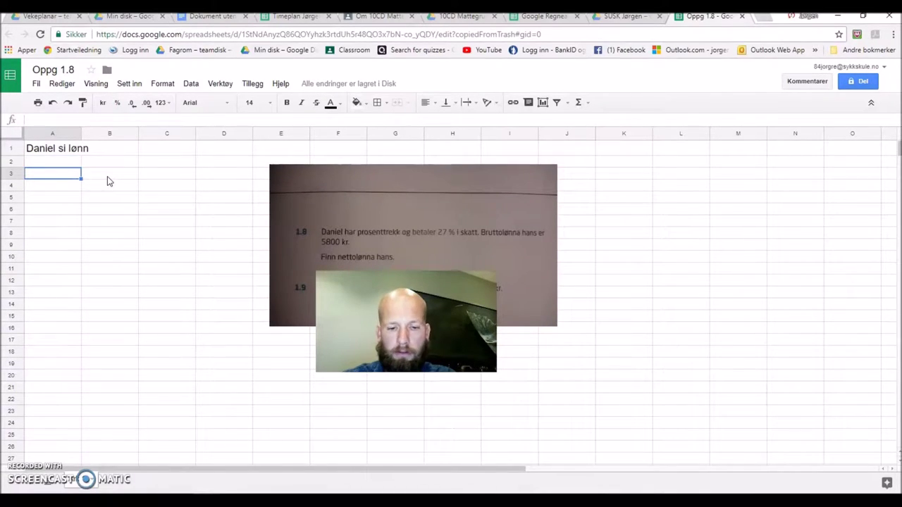
{"action": "type", "text": "Brutto"}
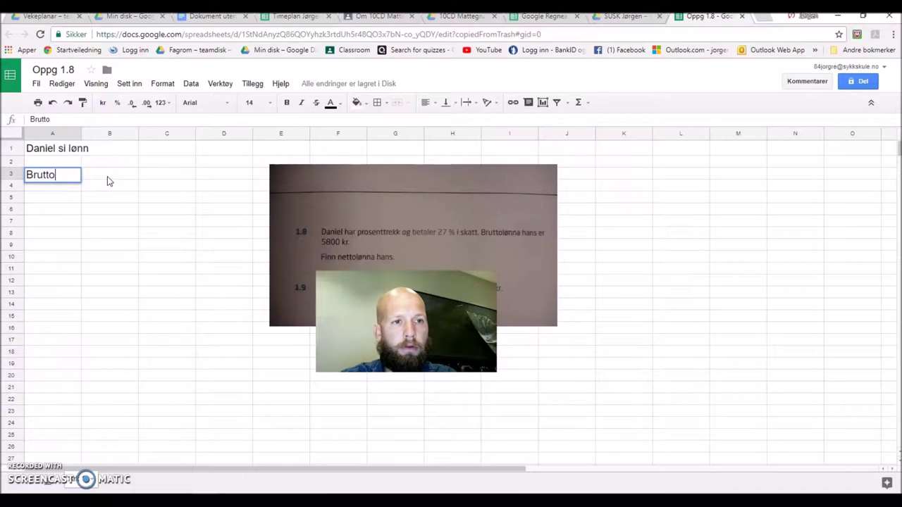
{"action": "key", "text": "Return"}
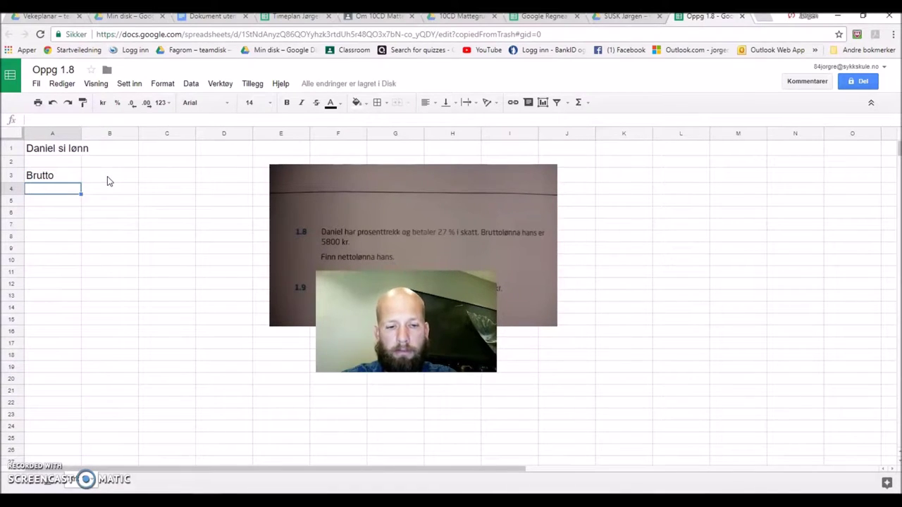
{"action": "type", "text": "Skatt"}
{"action": "key", "text": "Return"}
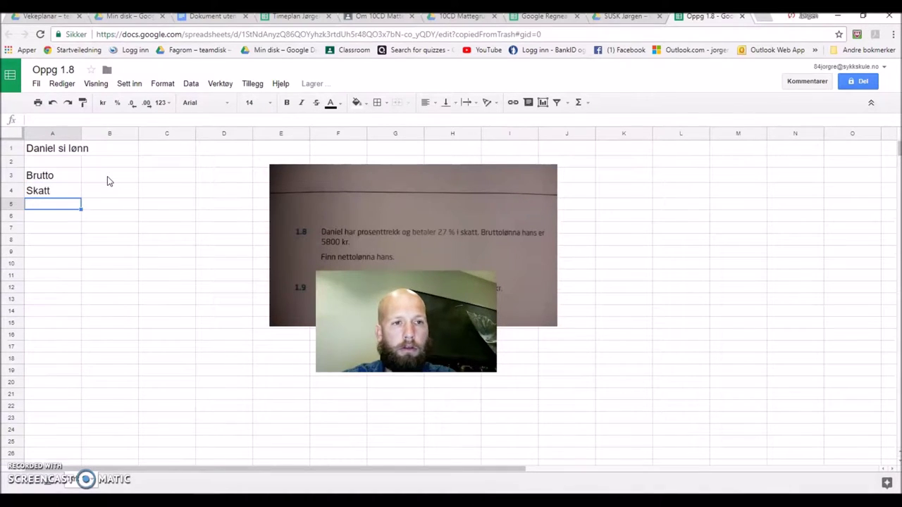
{"action": "type", "text": "Netto"}
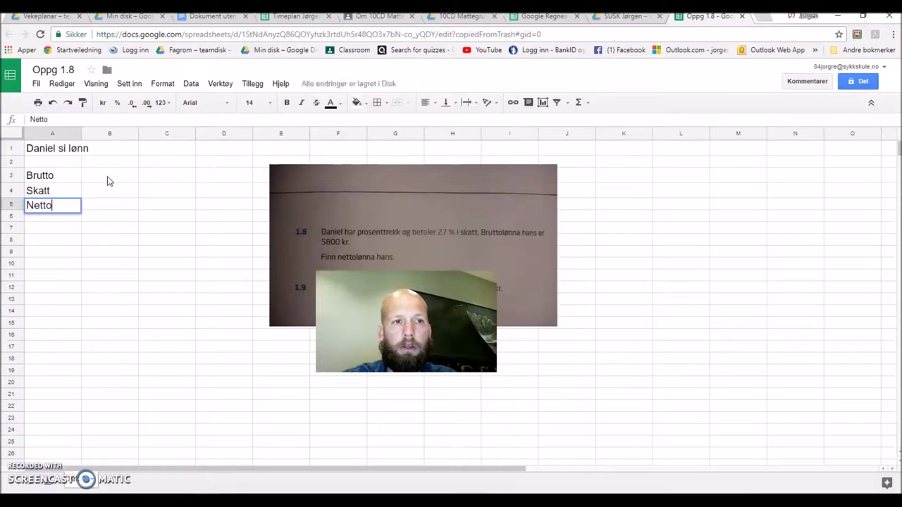
{"action": "type", "text": "lønn"}
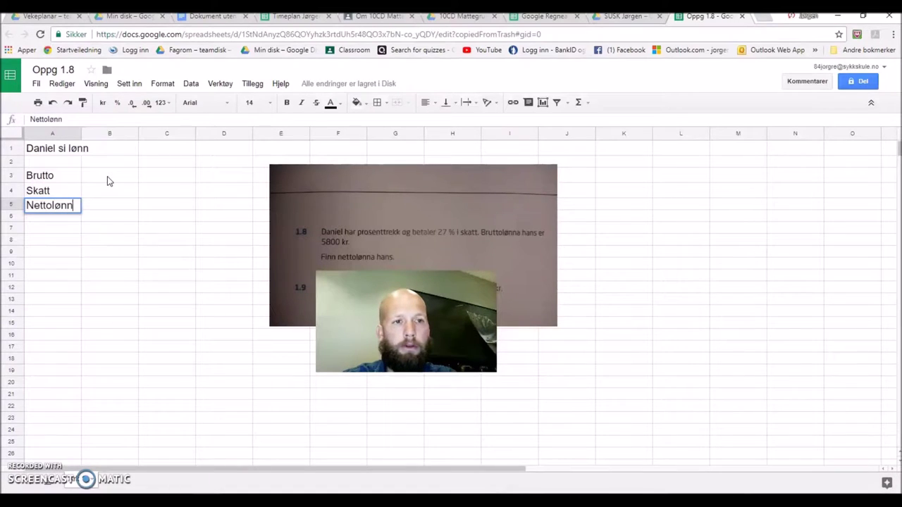
{"action": "key", "text": "Return"}
Step: Extend the A3 label from Brutto to Bruttolønn
{"action": "key", "text": "Up"}
{"action": "key", "text": "Up"}
{"action": "key", "text": "Up"}
{"action": "key", "text": "Return"}
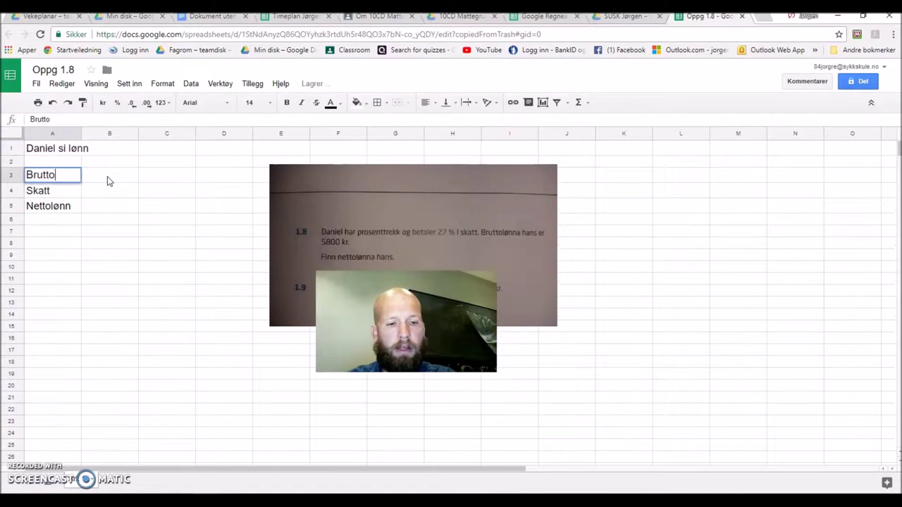
{"action": "type", "text": "lønn"}
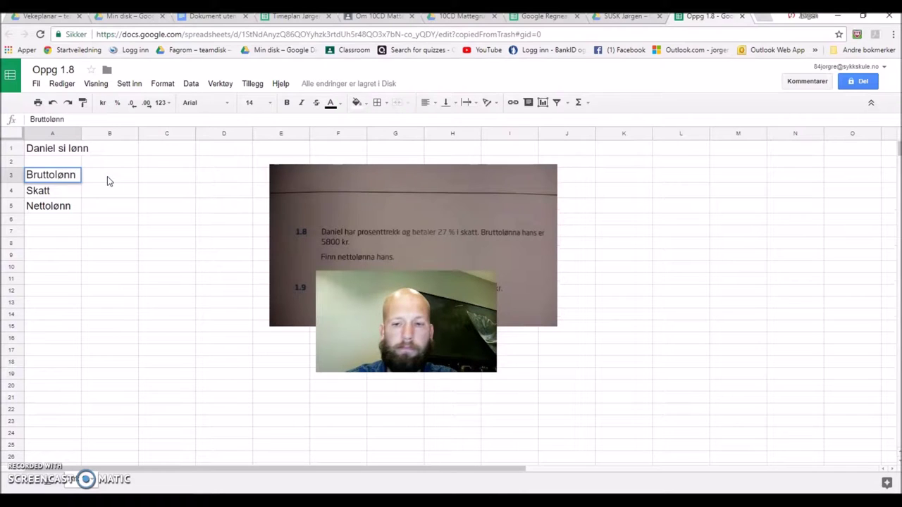
{"action": "key", "text": "Return"}
{"action": "key", "text": "Right"}
{"action": "key", "text": "Right"}
{"action": "left_click", "coordinate": [107, 177]}
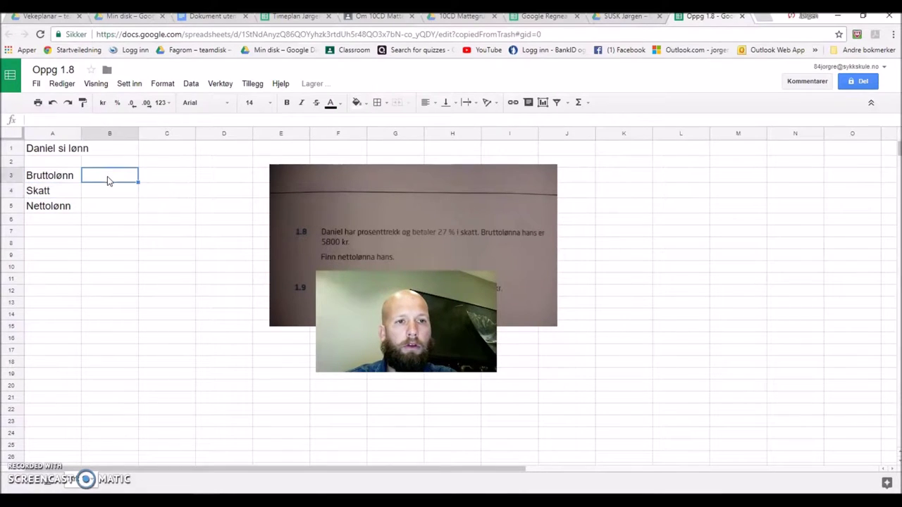
Step: Enter gross salary 5800 in B3 and a 27% tax rate in C4
{"action": "type", "text": "5800"}
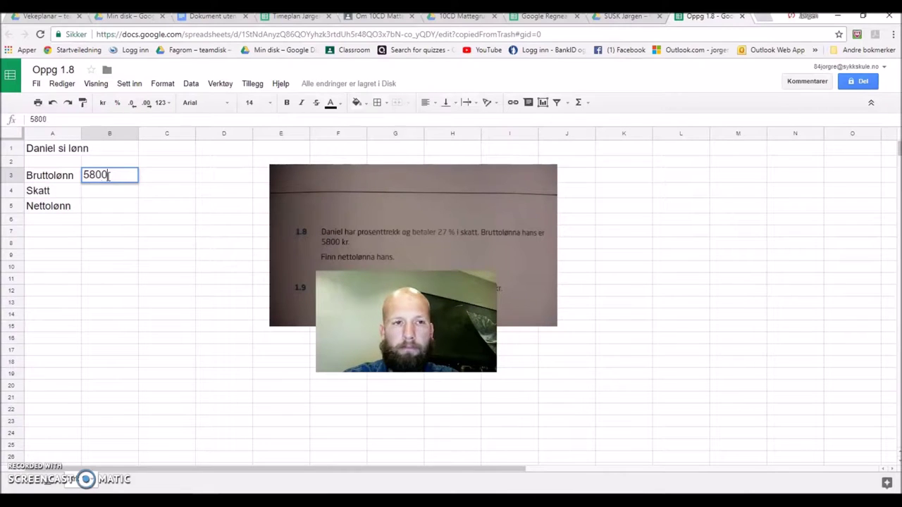
{"action": "key", "text": "Return"}
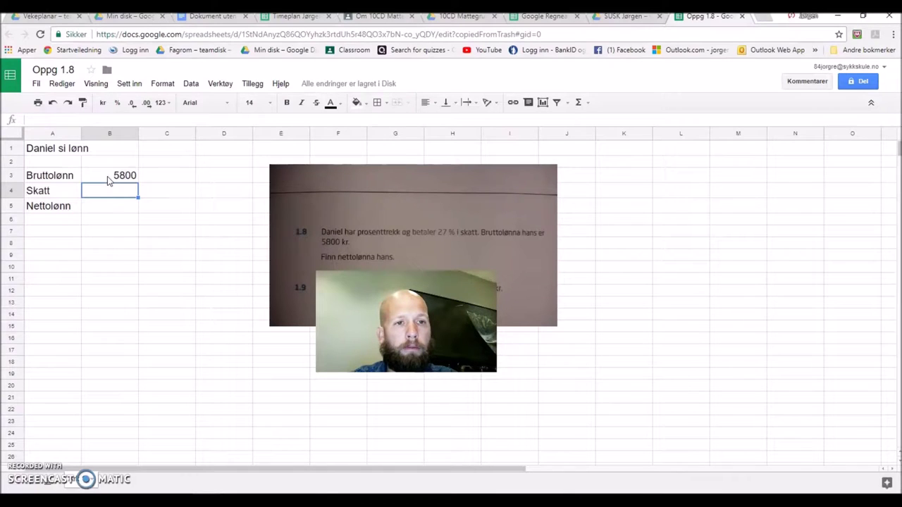
{"action": "key", "text": "Right"}
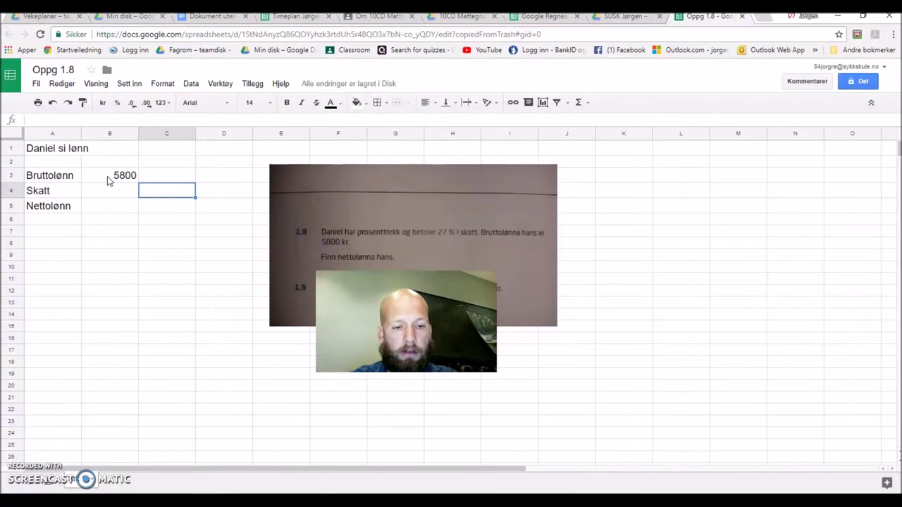
{"action": "type", "text": "27%"}
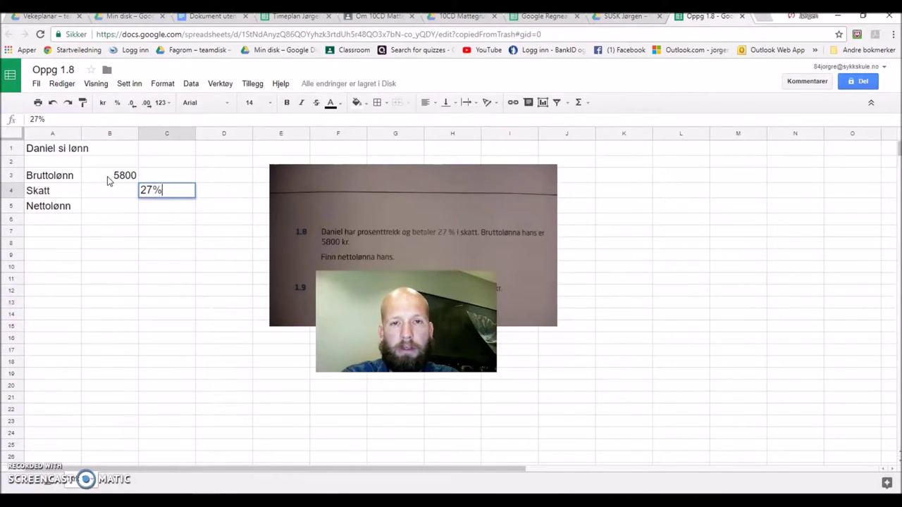
{"action": "key", "text": "Return"}
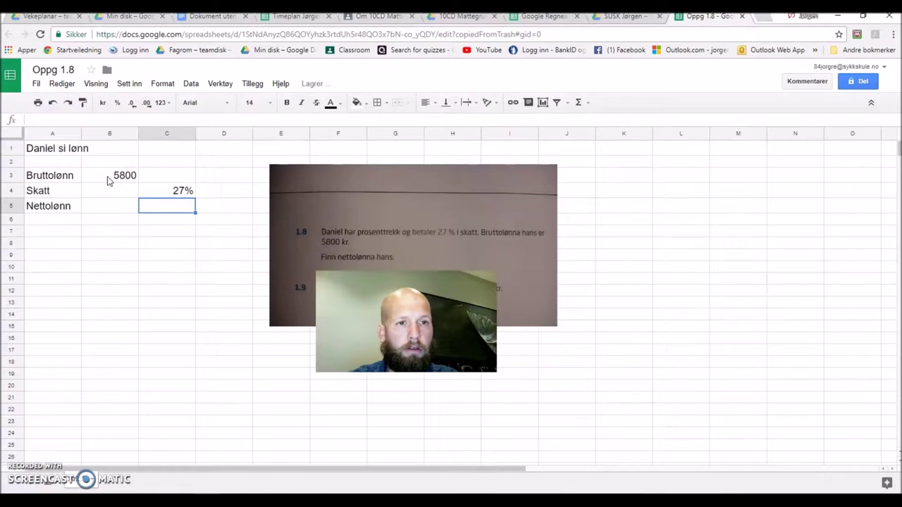
{"action": "key", "text": "Up"}
{"action": "key", "text": "Left"}
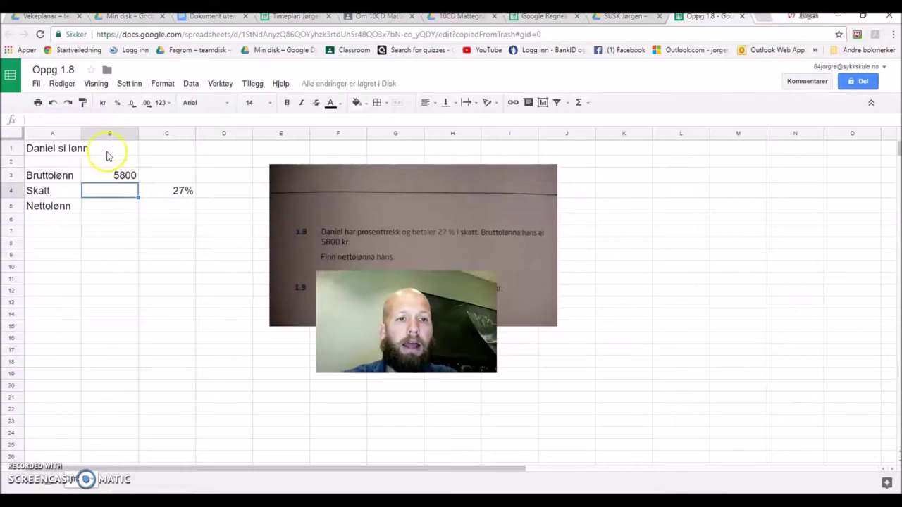
{"action": "right_click", "coordinate": [13, 193]}
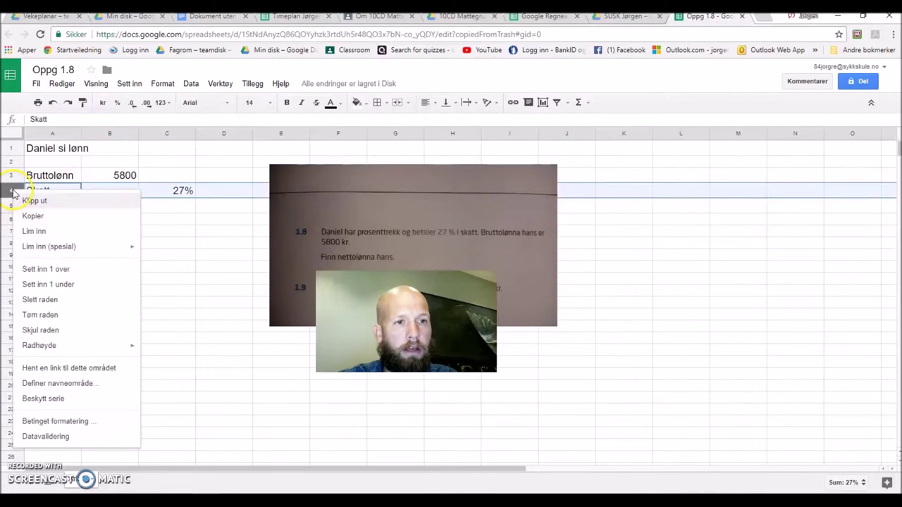
Step: Insert a row above Skatt labelled Skatteprosent, with 27% in B4
{"action": "left_click", "coordinate": [55, 273]}
{"action": "left_click", "coordinate": [55, 193]}
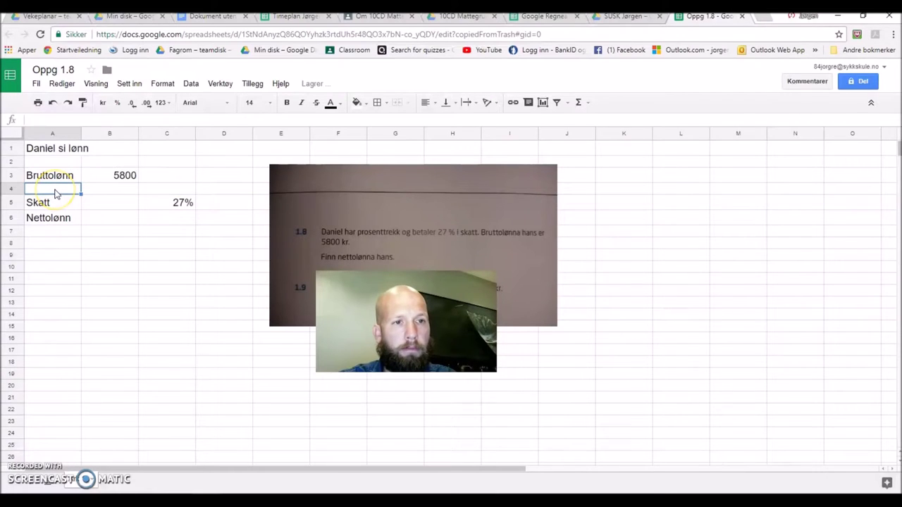
{"action": "type", "text": "Skatte"}
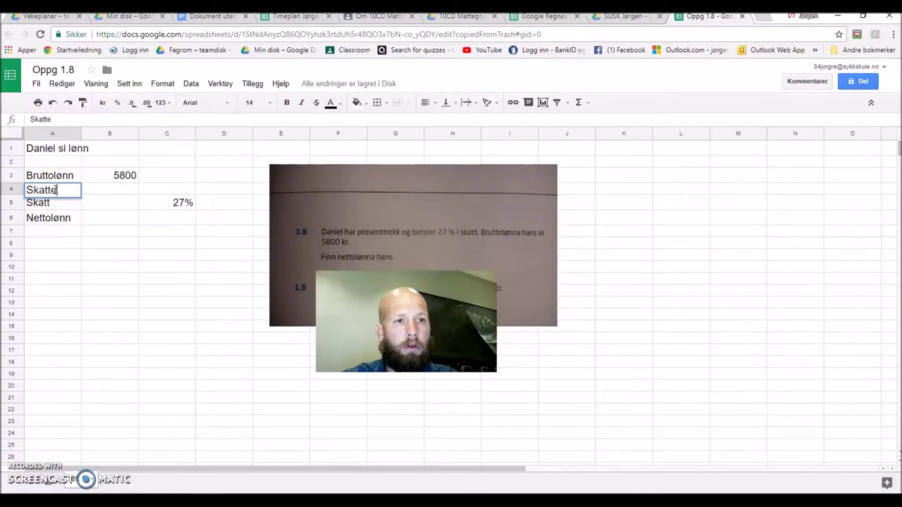
{"action": "type", "text": "prosent"}
{"action": "key", "text": "Return"}
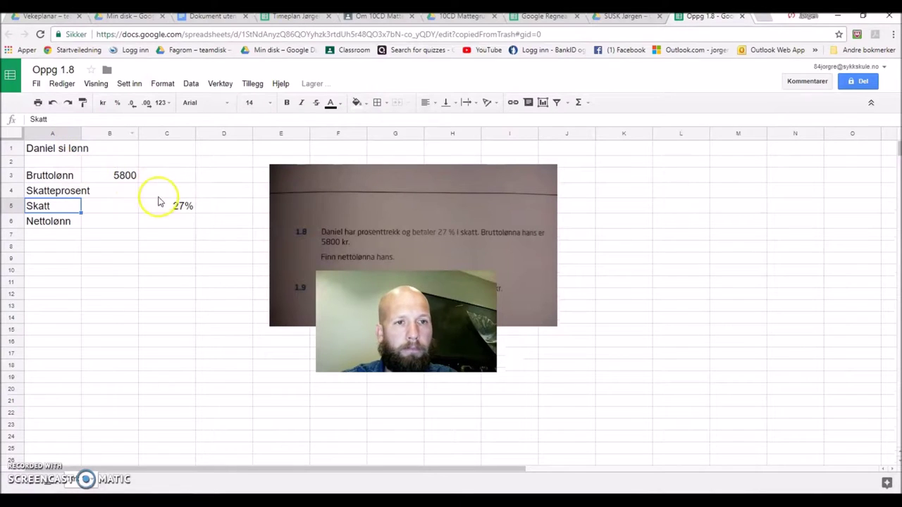
{"action": "left_click", "coordinate": [125, 192]}
{"action": "type", "text": "27%"}
{"action": "key", "text": "Return"}
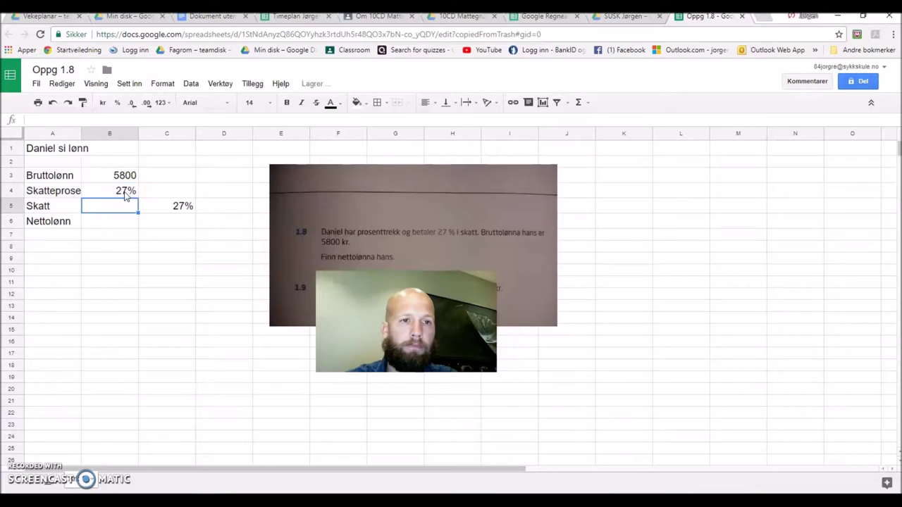
Step: Delete the stray 27% from C5
{"action": "left_click", "coordinate": [177, 208]}
{"action": "key", "text": "Delete"}
{"action": "left_click", "coordinate": [122, 207]}
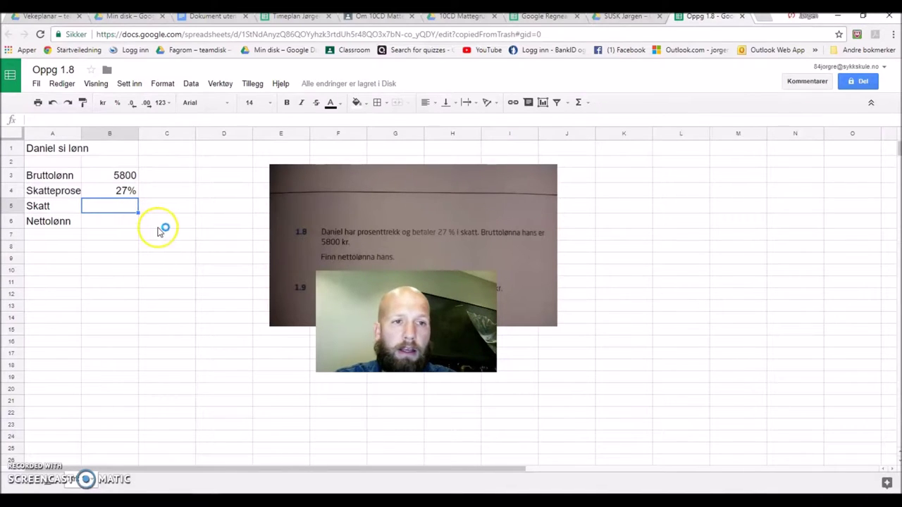
{"action": "left_click", "coordinate": [62, 209]}
{"action": "left_click", "coordinate": [112, 208]}
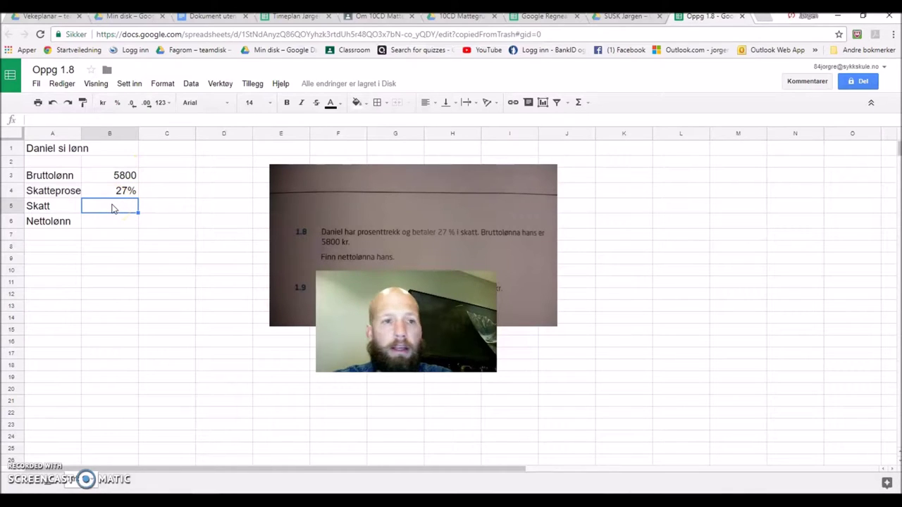
Step: Compute the tax in B5 with =B3*B4, giving 1566
{"action": "type", "text": "="}
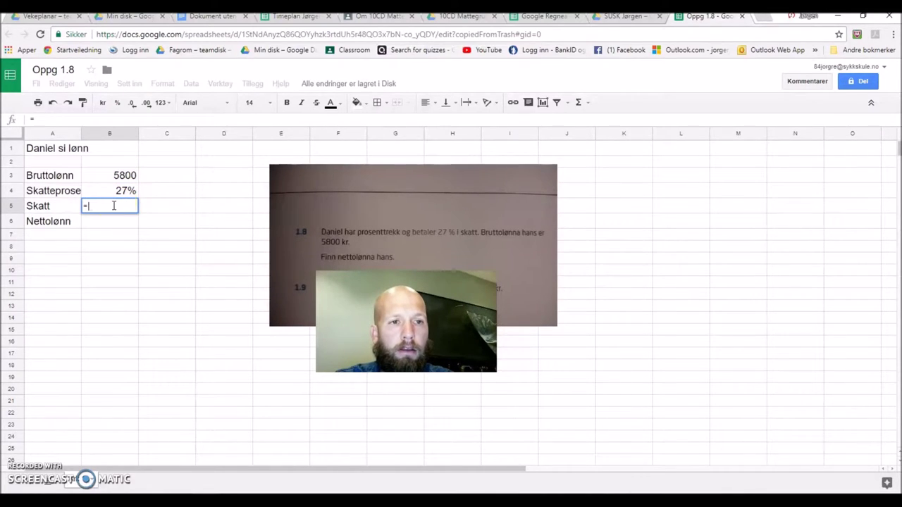
{"action": "left_click", "coordinate": [118, 178]}
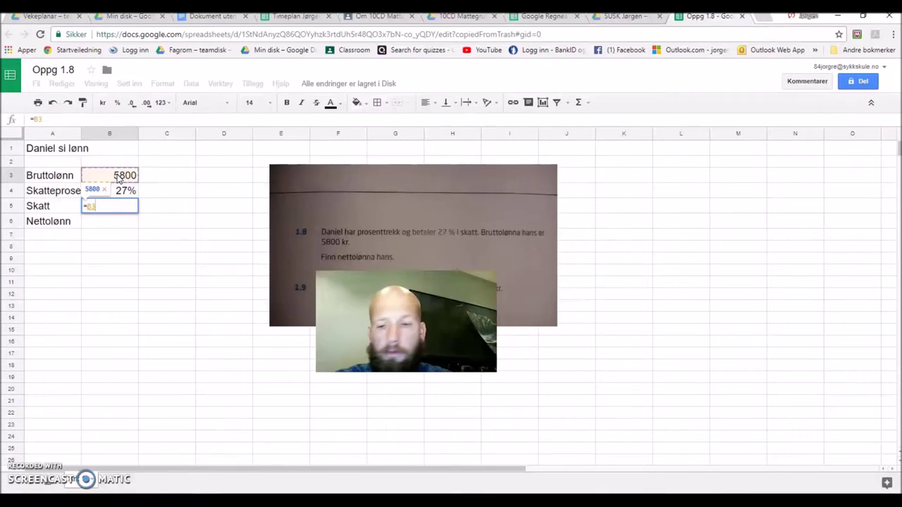
{"action": "type", "text": "*"}
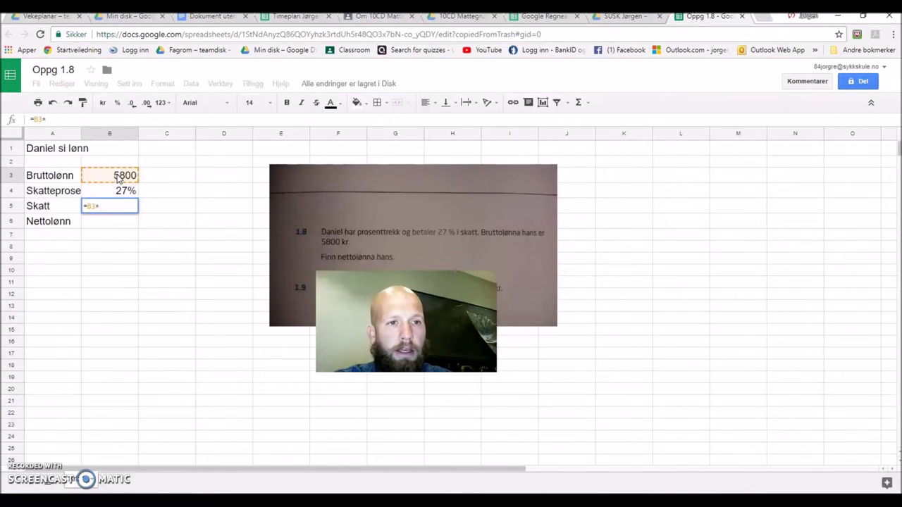
{"action": "left_click", "coordinate": [121, 191]}
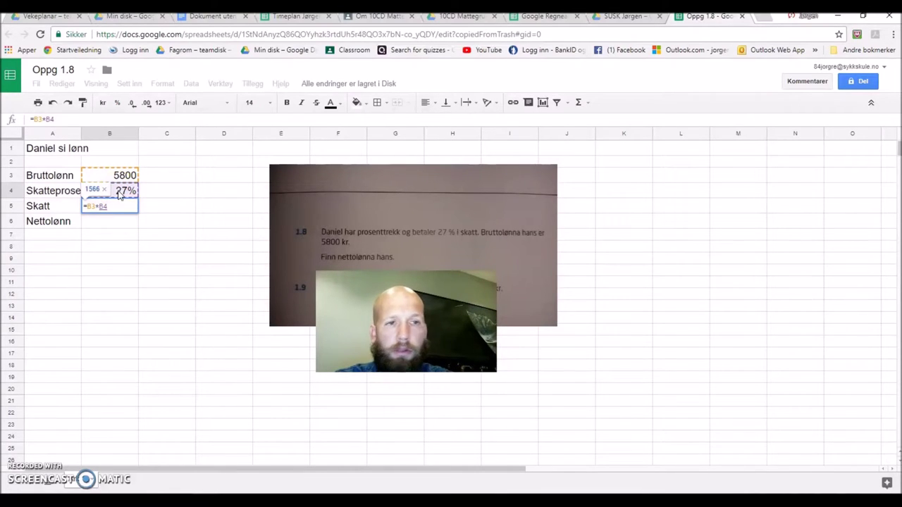
{"action": "key", "text": "Return"}
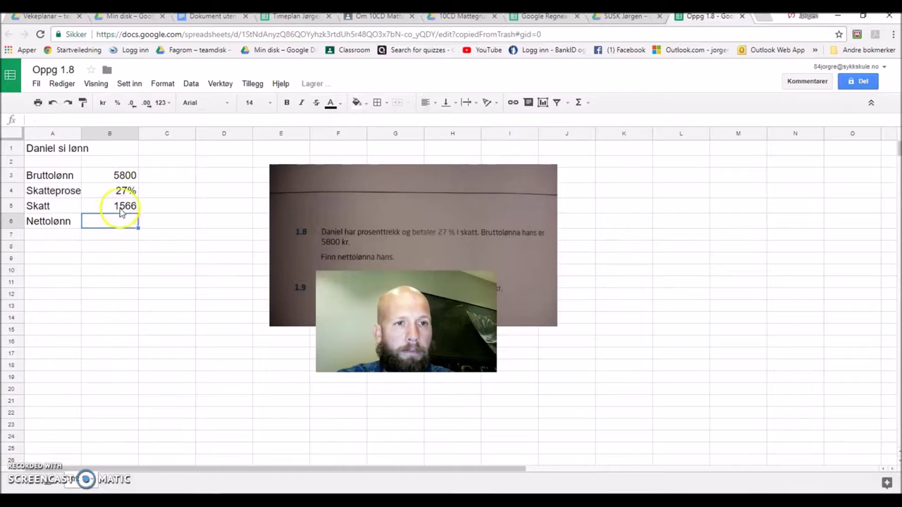
{"action": "left_click", "coordinate": [110, 209]}
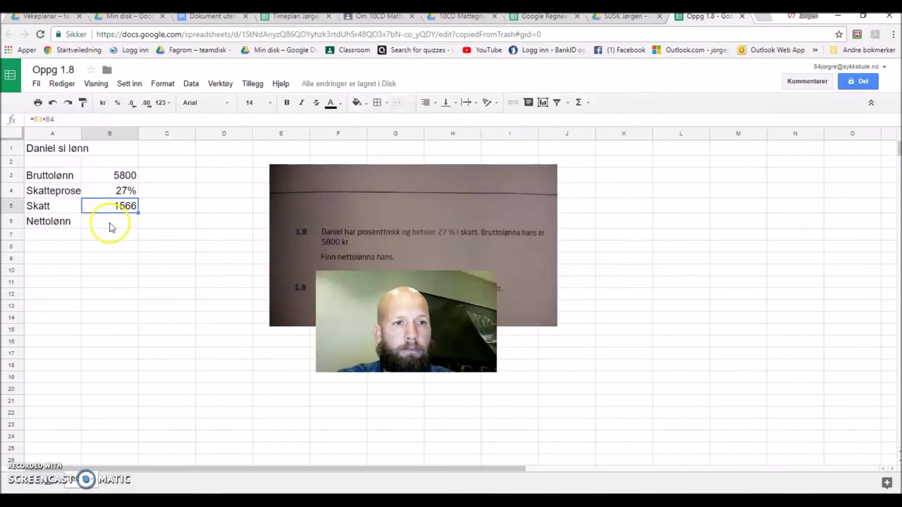
Step: Compute the net pay in B6 with =B3-B5, giving 4234
{"action": "left_click", "coordinate": [115, 223]}
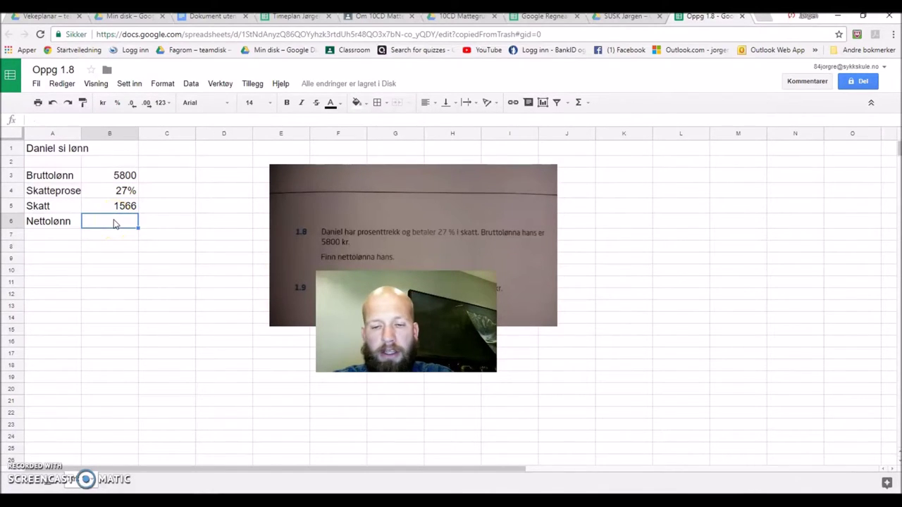
{"action": "type", "text": "="}
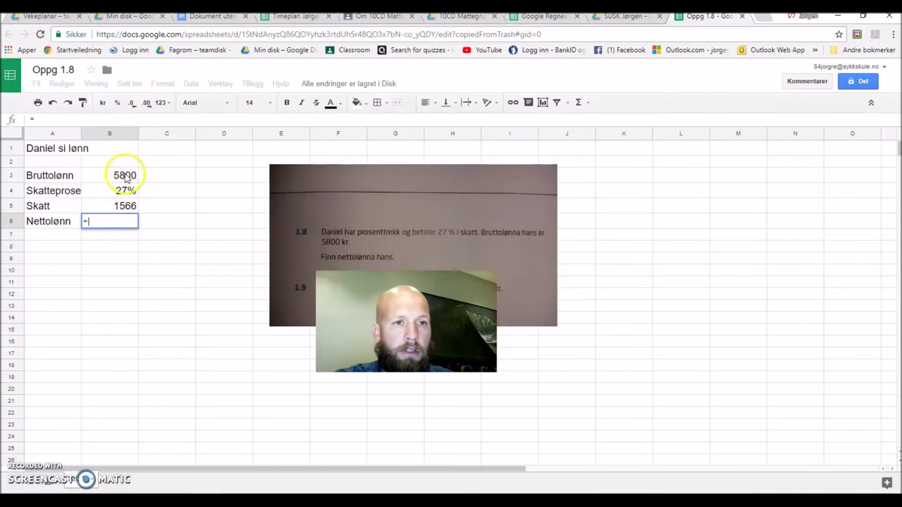
{"action": "left_click", "coordinate": [124, 176]}
{"action": "type", "text": "-"}
{"action": "left_click", "coordinate": [125, 206]}
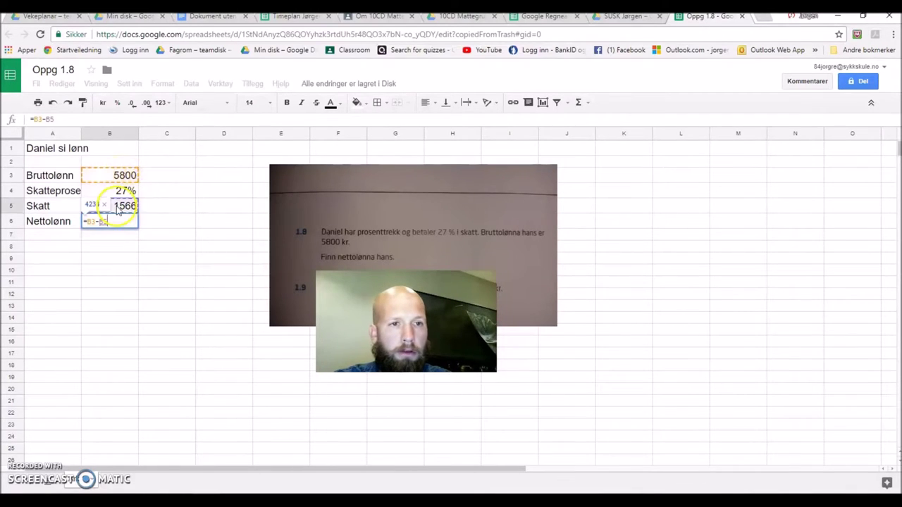
{"action": "key", "text": "Return"}
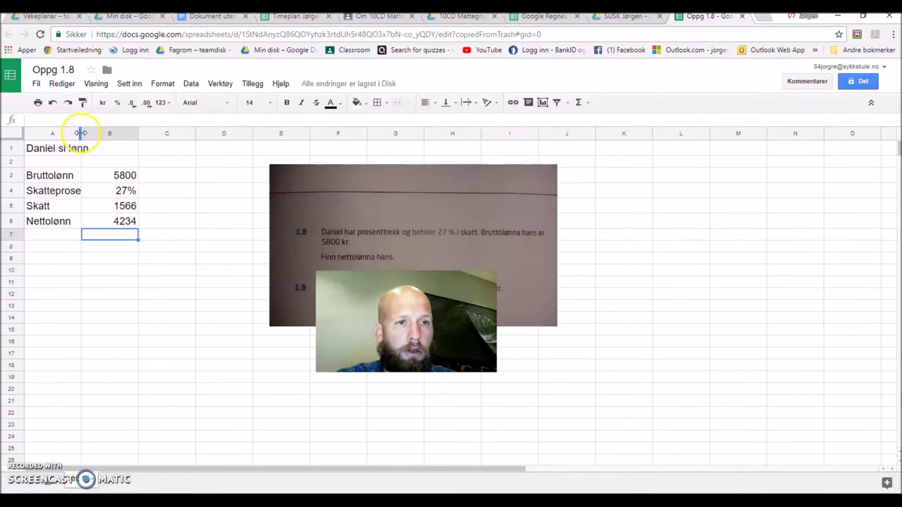
Step: Widen column A so 'Skatteprosent' fits, then highlight the Nettolønn row A6:B6
{"action": "left_click_drag", "start_coordinate": [81, 132], "coordinate": [102, 132]}
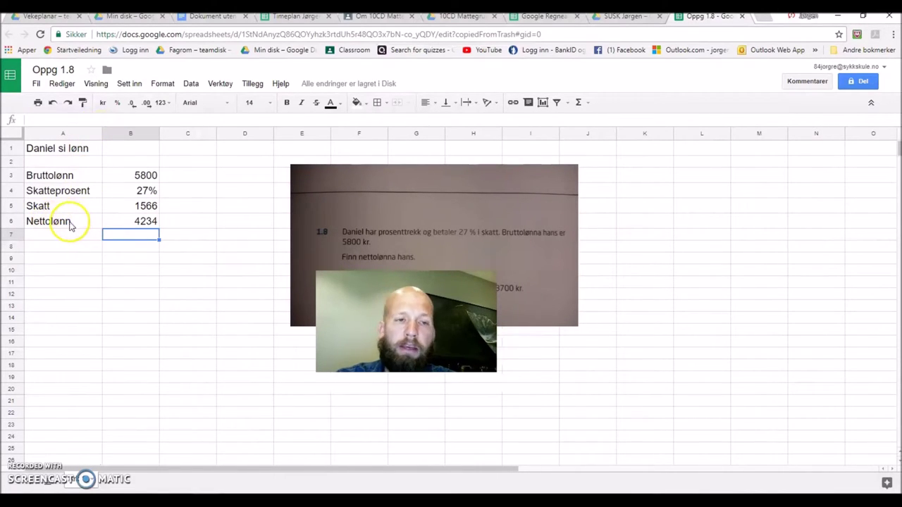
{"action": "left_click", "coordinate": [97, 224]}
{"action": "left_click_drag", "start_coordinate": [96, 224], "coordinate": [125, 224]}
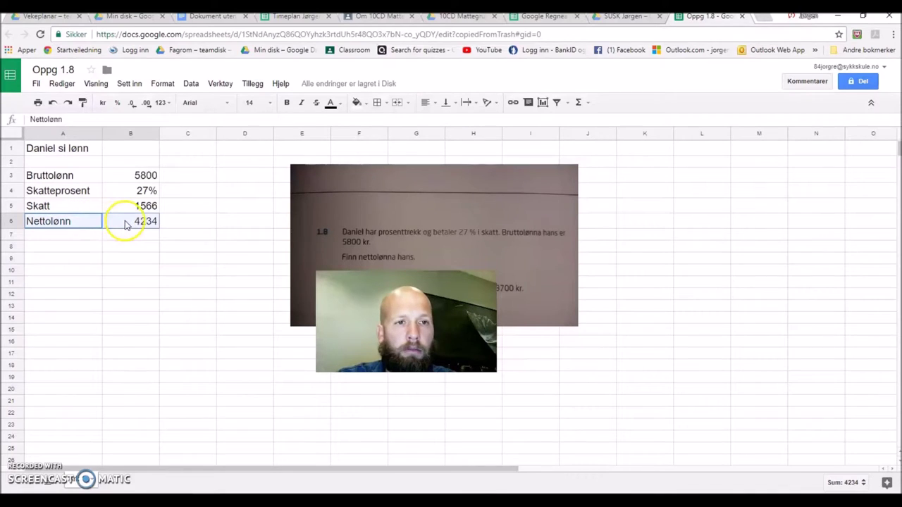
{"action": "left_click", "coordinate": [80, 236]}
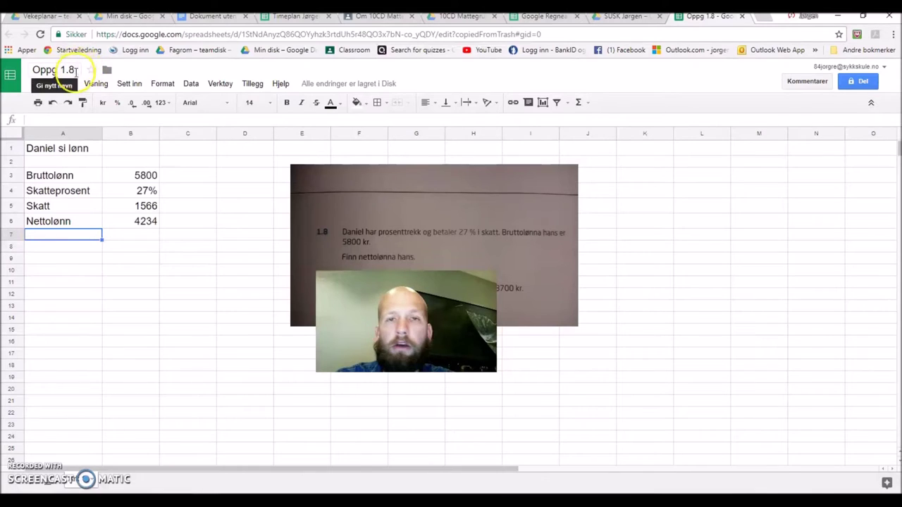
{"action": "left_click", "coordinate": [140, 279]}
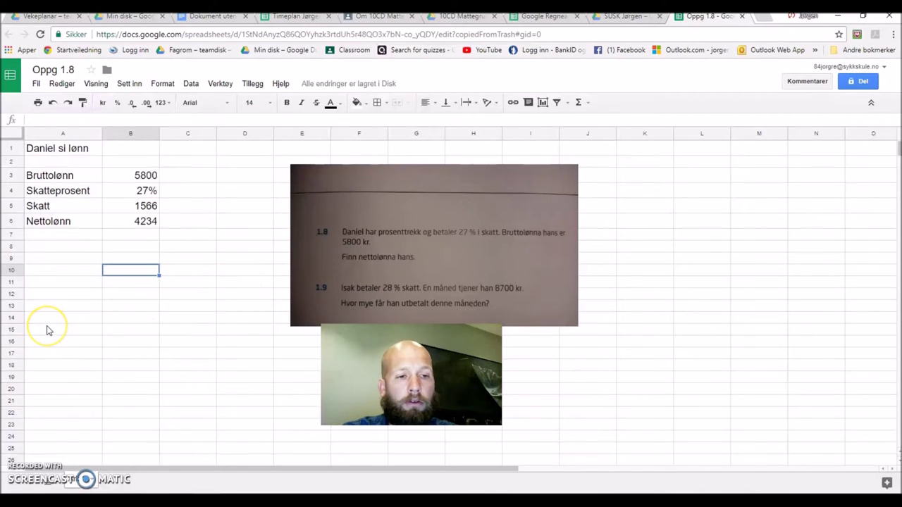
Step: Add a second sheet to Oppg 1.8 and finish on the new blank sheet
{"action": "left_click", "coordinate": [31, 484]}
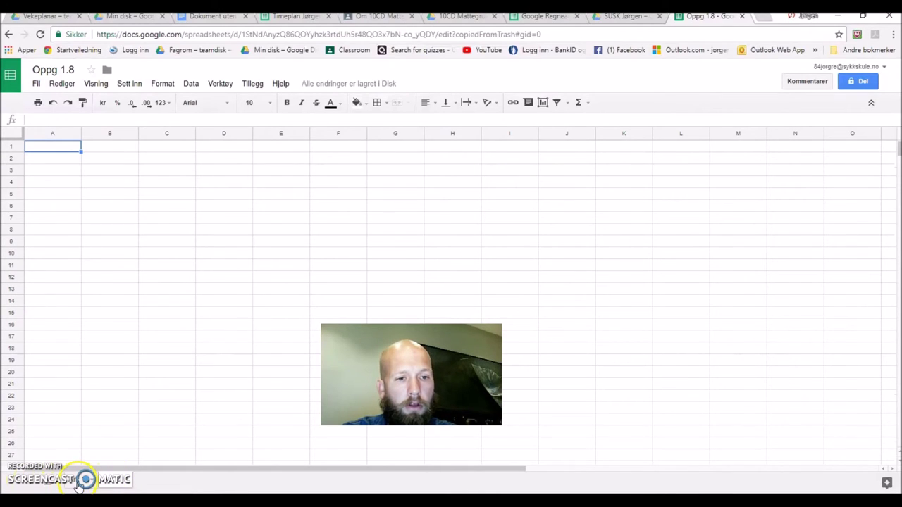
{"action": "left_click", "coordinate": [113, 485]}
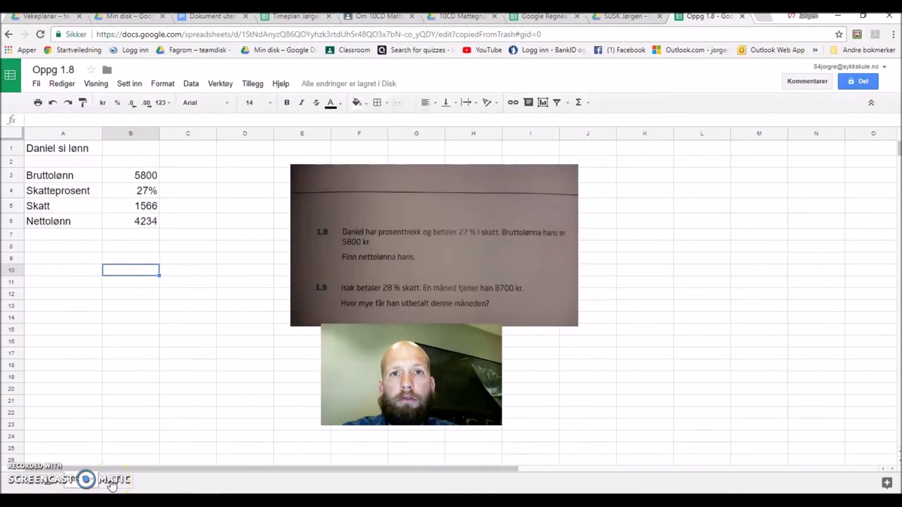
{"action": "left_click", "coordinate": [111, 485]}
{"action": "left_click", "coordinate": [102, 484]}
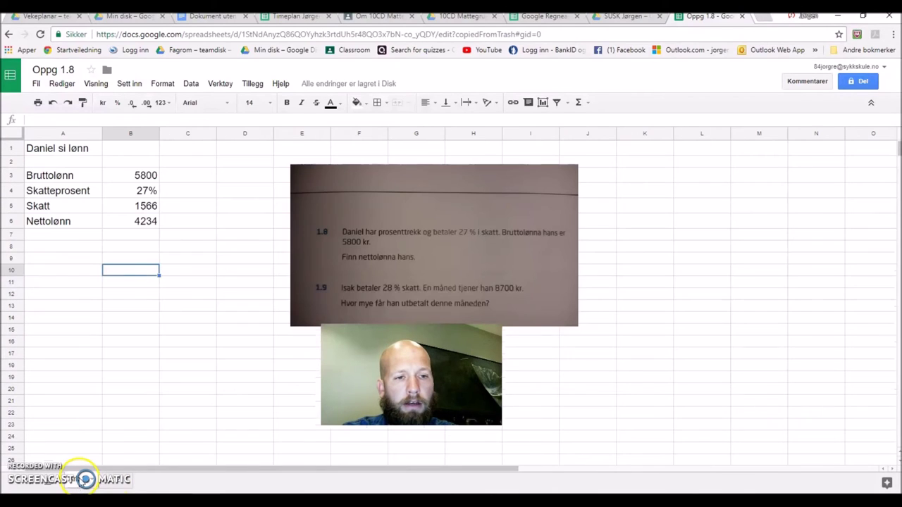
{"action": "left_click", "coordinate": [113, 485]}
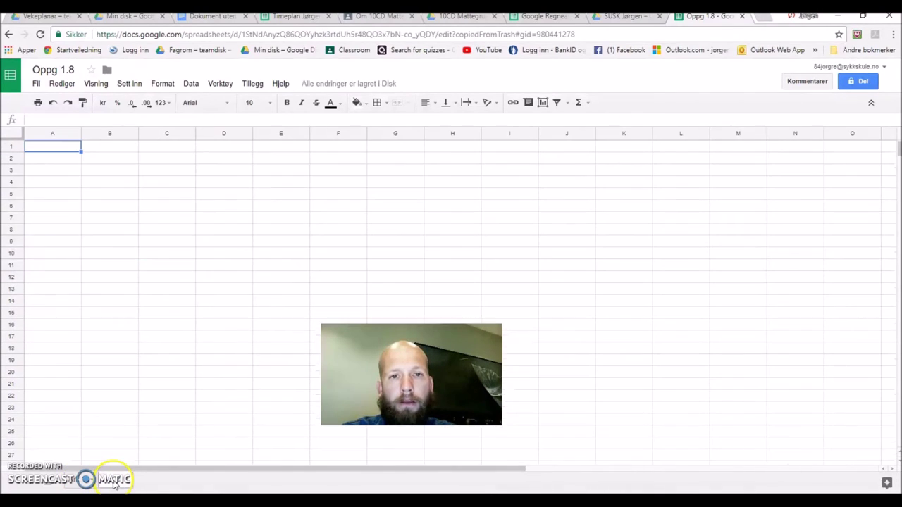